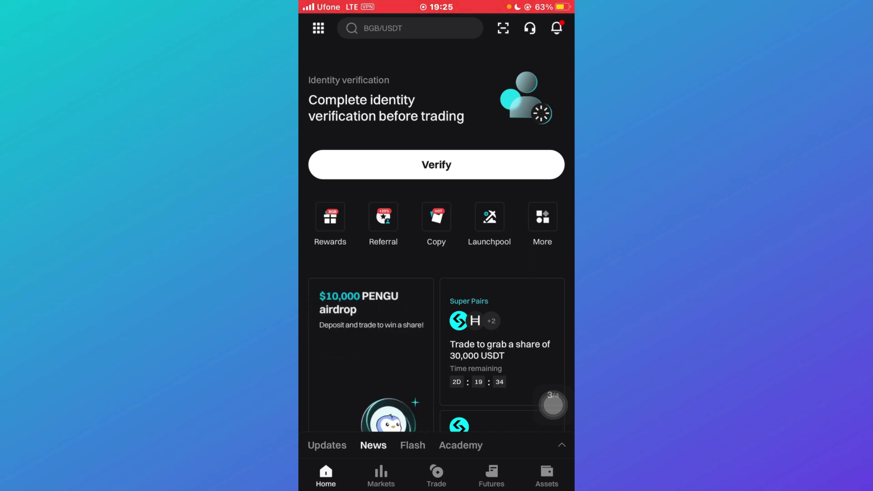
{"action": "scroll", "coordinate": [437, 274], "scroll_direction": "down", "scroll_amount": 2}
{"action": "scroll", "coordinate": [436, 274], "scroll_direction": "up", "scroll_amount": 3}
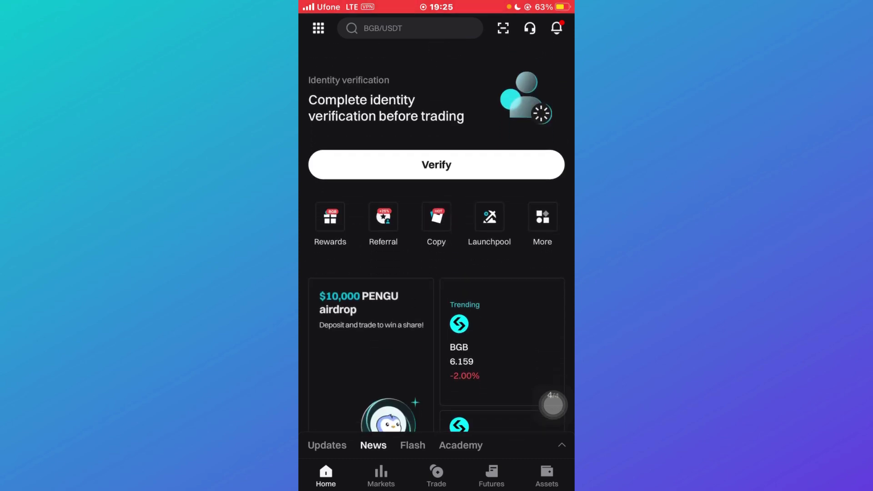
{"action": "scroll", "coordinate": [436, 272], "scroll_direction": "down", "scroll_amount": 2}
{"action": "scroll", "coordinate": [437, 273], "scroll_direction": "up", "scroll_amount": 2}
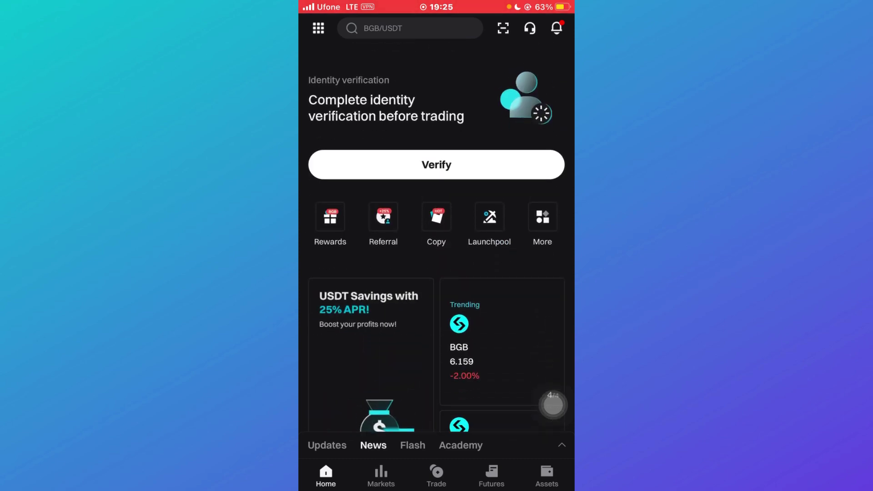
{"action": "scroll", "coordinate": [437, 273], "scroll_direction": "down", "scroll_amount": 2}
{"action": "scroll", "coordinate": [436, 272], "scroll_direction": "up", "scroll_amount": 2}
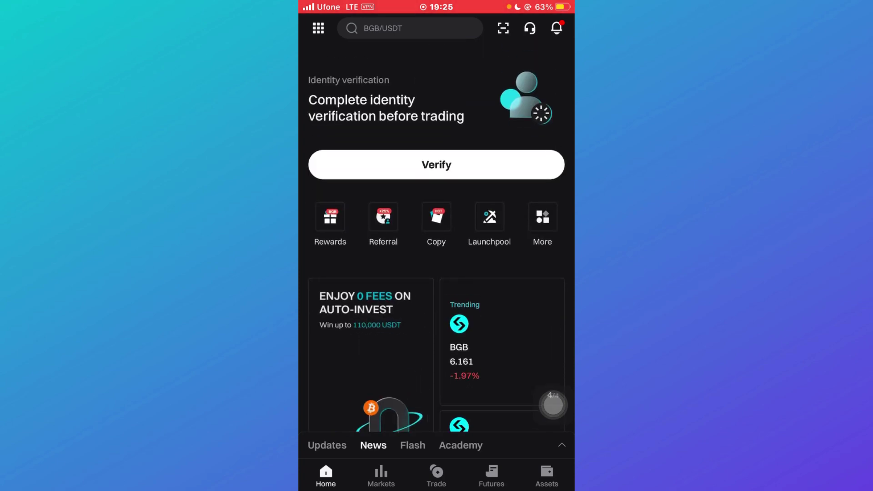
{"action": "scroll", "coordinate": [436, 273], "scroll_direction": "down", "scroll_amount": 2}
{"action": "scroll", "coordinate": [437, 273], "scroll_direction": "up", "scroll_amount": 2}
{"action": "scroll", "coordinate": [437, 273], "scroll_direction": "down", "scroll_amount": 2}
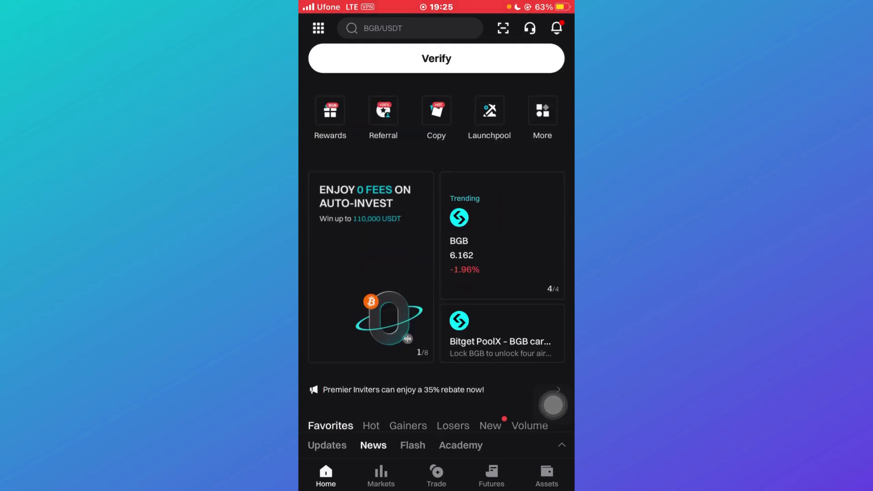
{"action": "scroll", "coordinate": [436, 273], "scroll_direction": "up", "scroll_amount": 2}
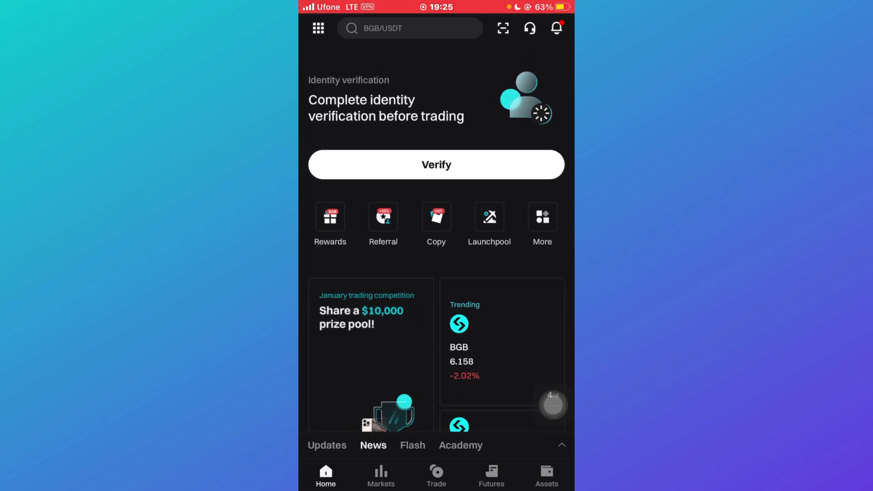
Check the Assets overview, then open Convert from the Home page's More services grid.
{"action": "left_click_drag", "start_coordinate": [553, 405], "coordinate": [552, 424]}
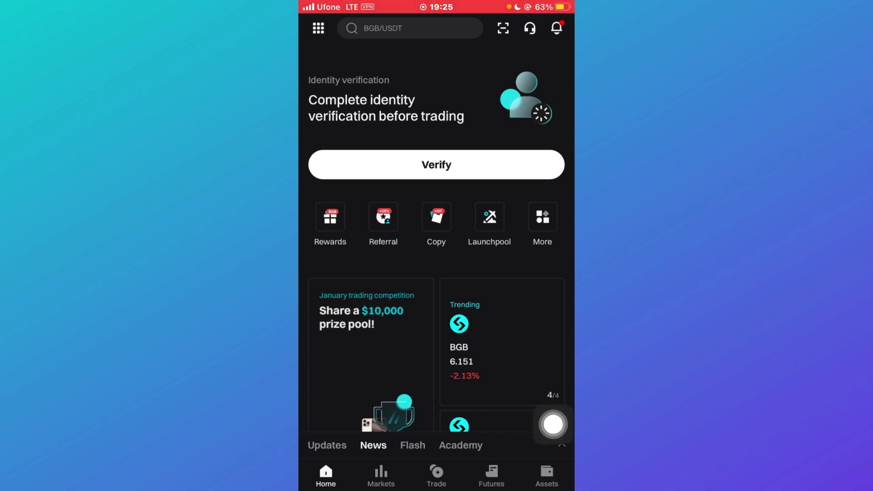
{"action": "left_click", "coordinate": [546, 476]}
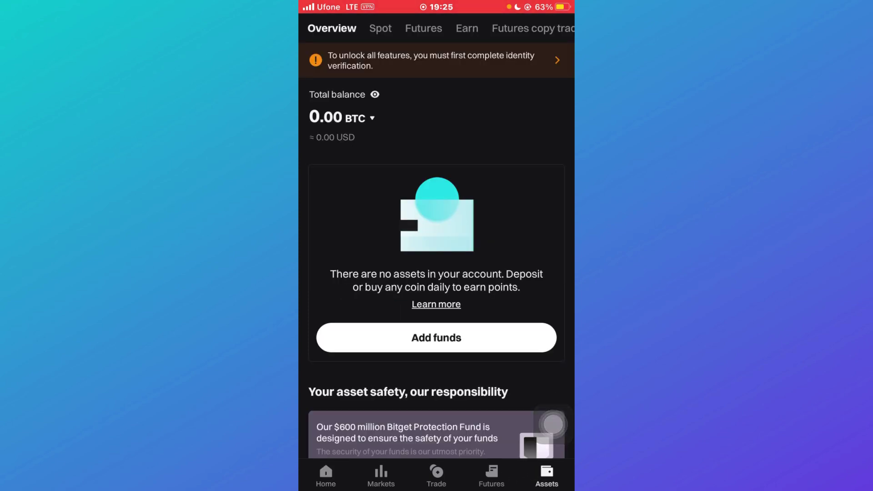
{"action": "left_click", "coordinate": [326, 476]}
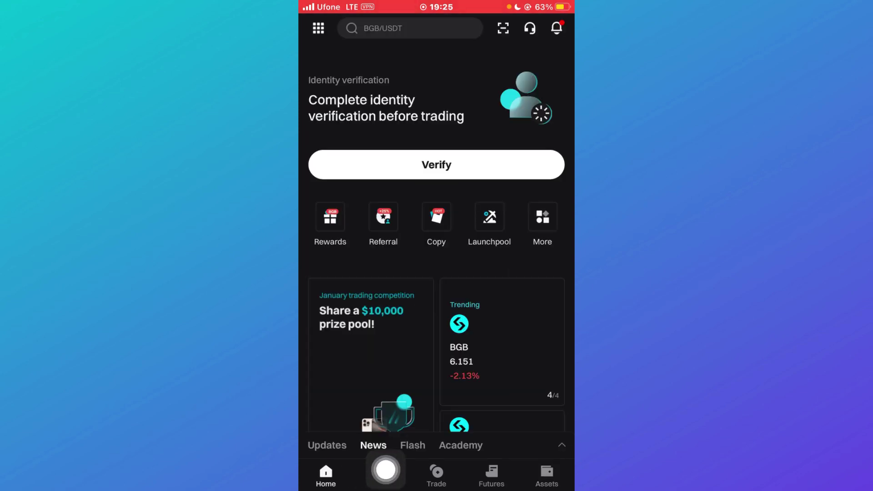
{"action": "mouse_move", "coordinate": [408, 431]}
{"action": "left_mouse_down"}
{"action": "mouse_move", "coordinate": [553, 292]}
{"action": "mouse_move", "coordinate": [553, 315]}
{"action": "left_mouse_up"}
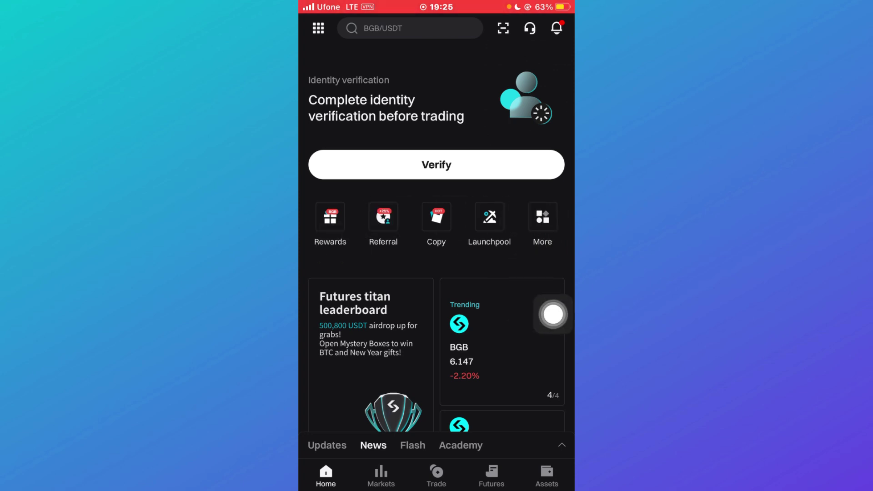
{"action": "left_click", "coordinate": [542, 222]}
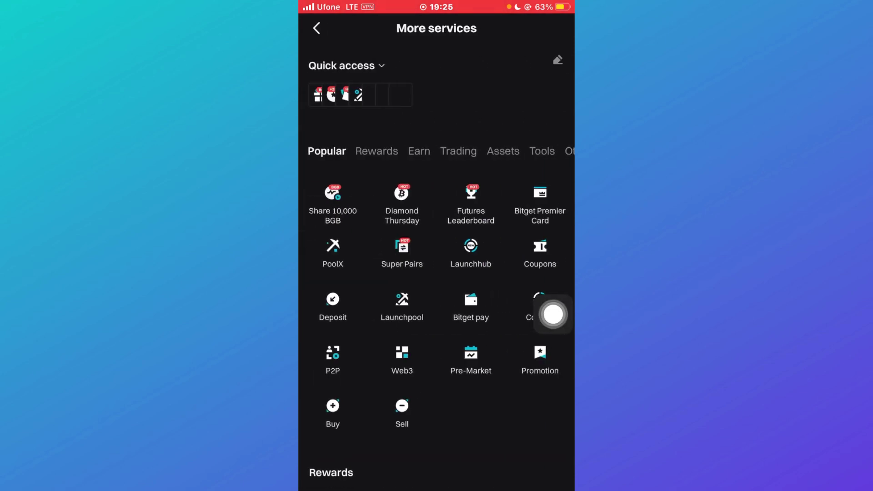
{"action": "scroll", "coordinate": [553, 314], "scroll_direction": "down", "scroll_amount": 2}
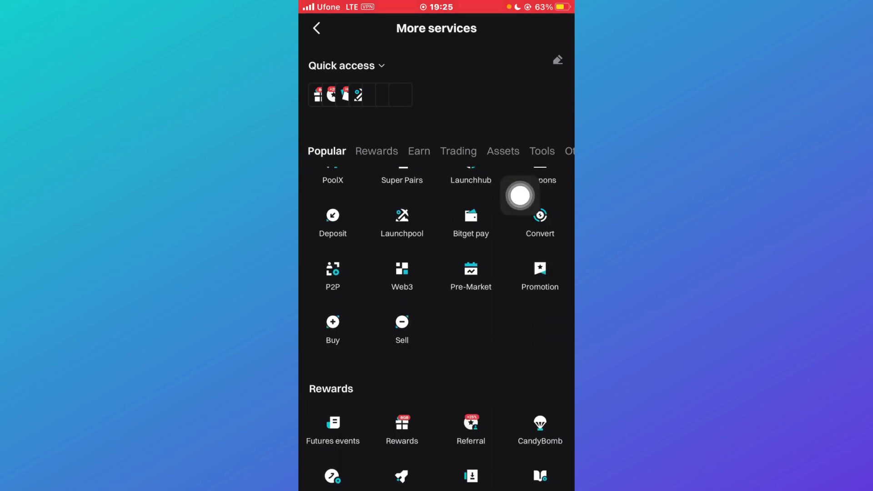
{"action": "left_click", "coordinate": [539, 217]}
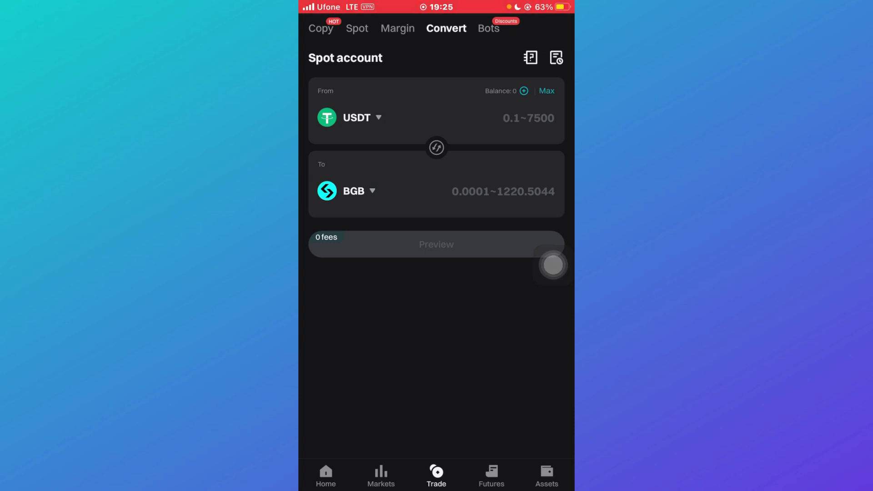
Return Home, open the More services list, and close the Transfer page.
{"action": "left_click", "coordinate": [326, 475]}
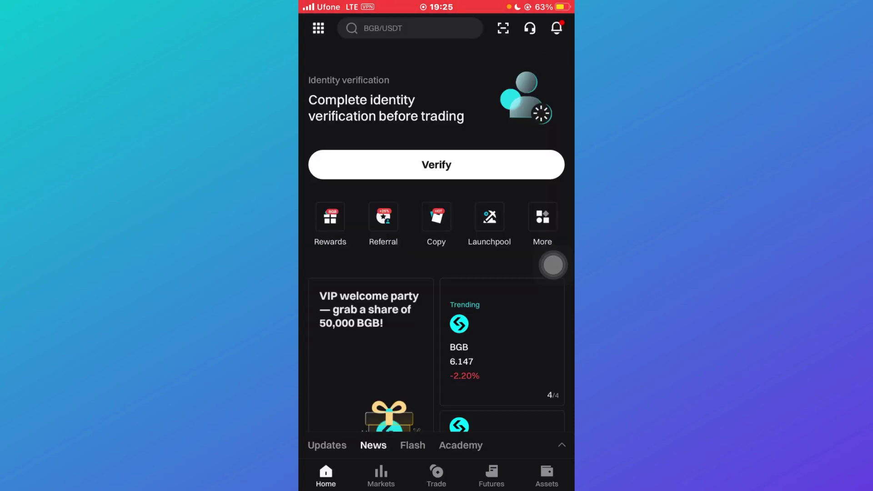
{"action": "left_click", "coordinate": [542, 225]}
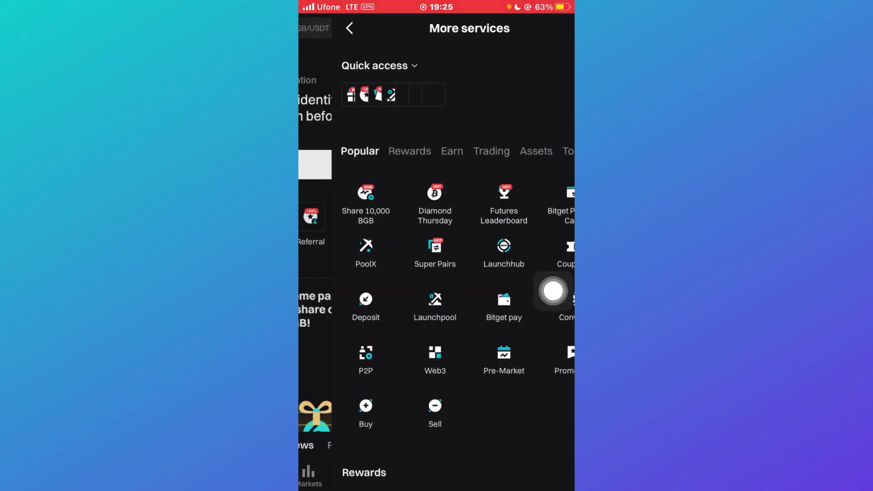
{"action": "scroll", "coordinate": [436, 308], "scroll_direction": "down", "scroll_amount": 10}
{"action": "scroll", "coordinate": [437, 307], "scroll_direction": "down", "scroll_amount": 5}
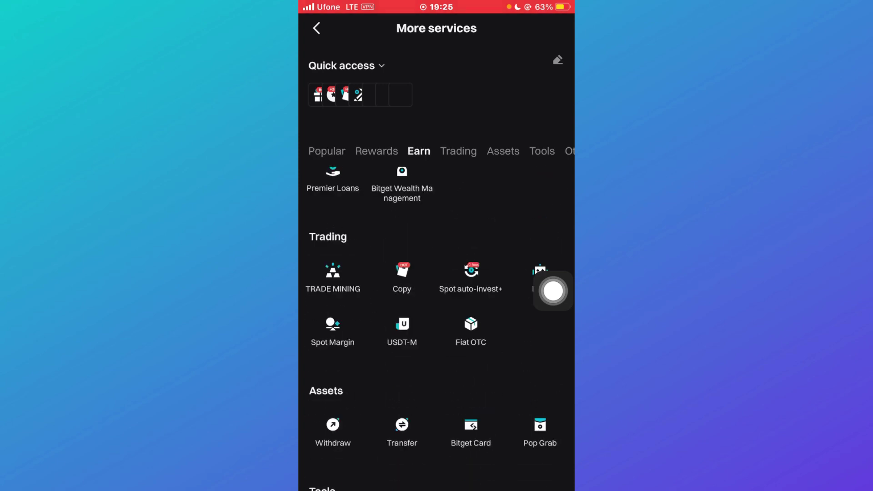
{"action": "scroll", "coordinate": [437, 307], "scroll_direction": "up", "scroll_amount": 2}
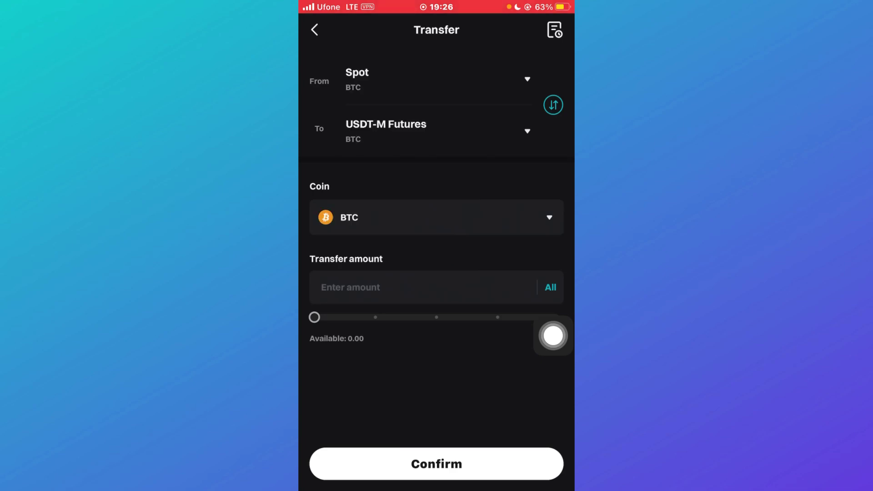
{"action": "left_click", "coordinate": [314, 29]}
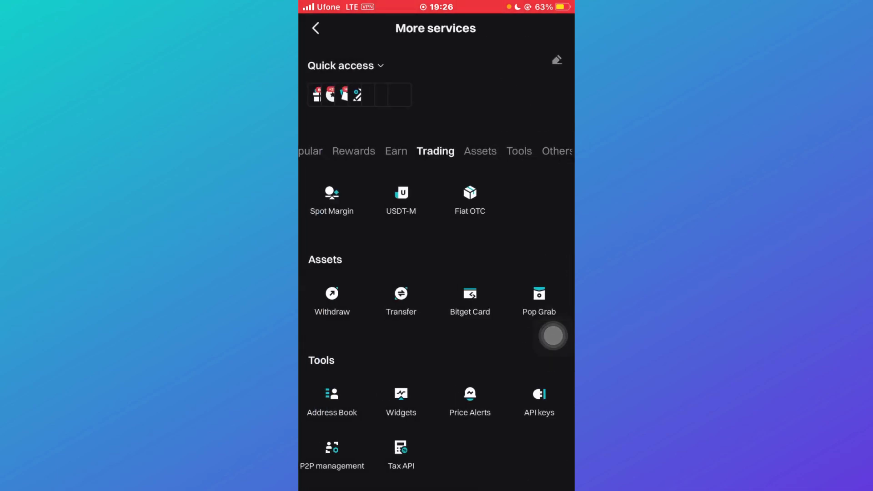
{"action": "scroll", "coordinate": [436, 273], "scroll_direction": "up", "scroll_amount": 5}
{"action": "scroll", "coordinate": [436, 307], "scroll_direction": "up", "scroll_amount": 4}
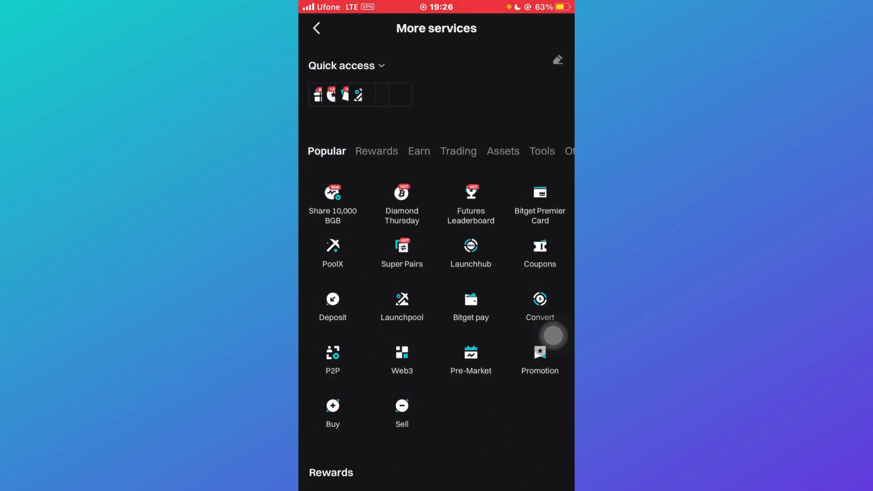
Open Convert from More services and view the USDT-to-BGB form with zero balance.
{"action": "left_click", "coordinate": [540, 305]}
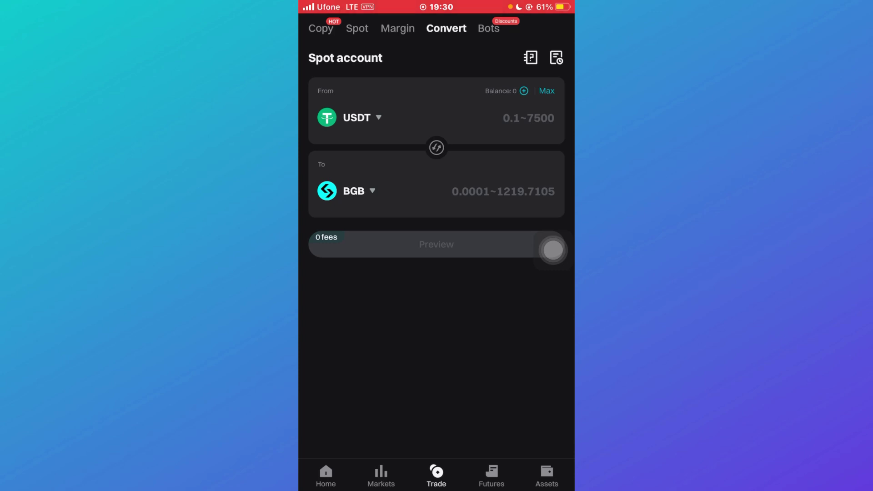
{"action": "mouse_move", "coordinate": [553, 249]}
{"action": "left_mouse_down"}
{"action": "mouse_move", "coordinate": [417, 301]}
{"action": "mouse_move", "coordinate": [534, 304]}
{"action": "mouse_move", "coordinate": [552, 345]}
{"action": "left_mouse_up"}
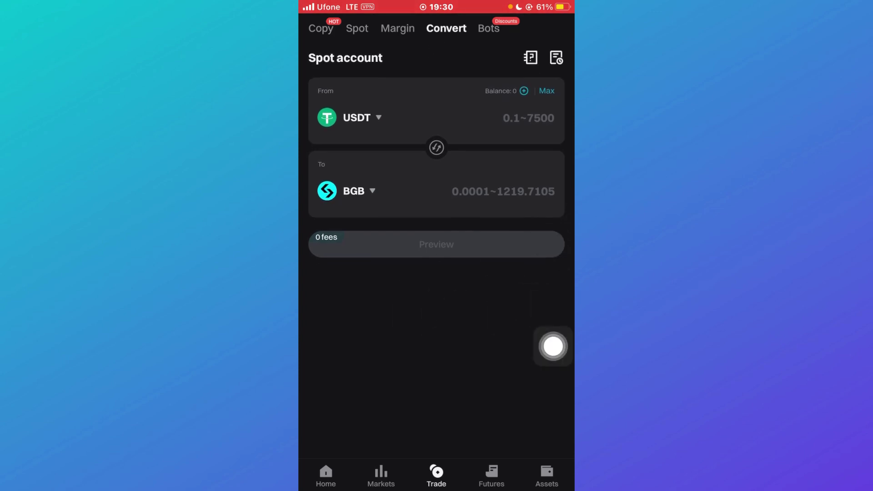
{"action": "left_click", "coordinate": [325, 475]}
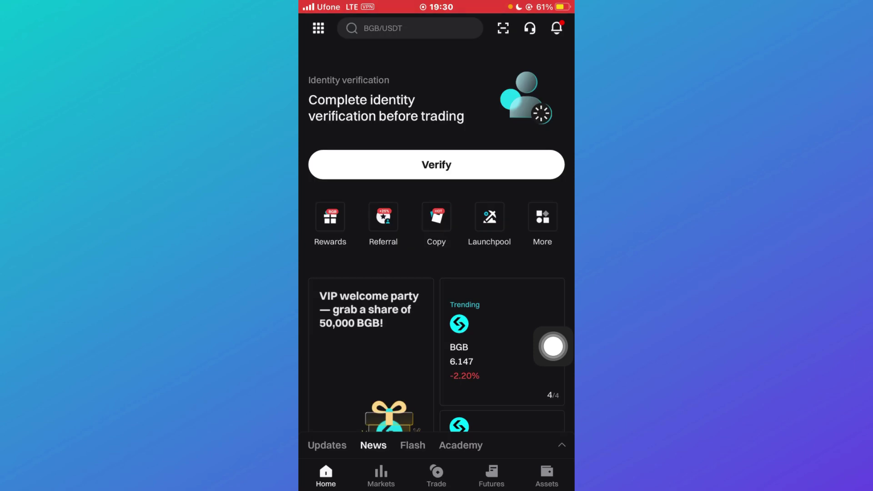